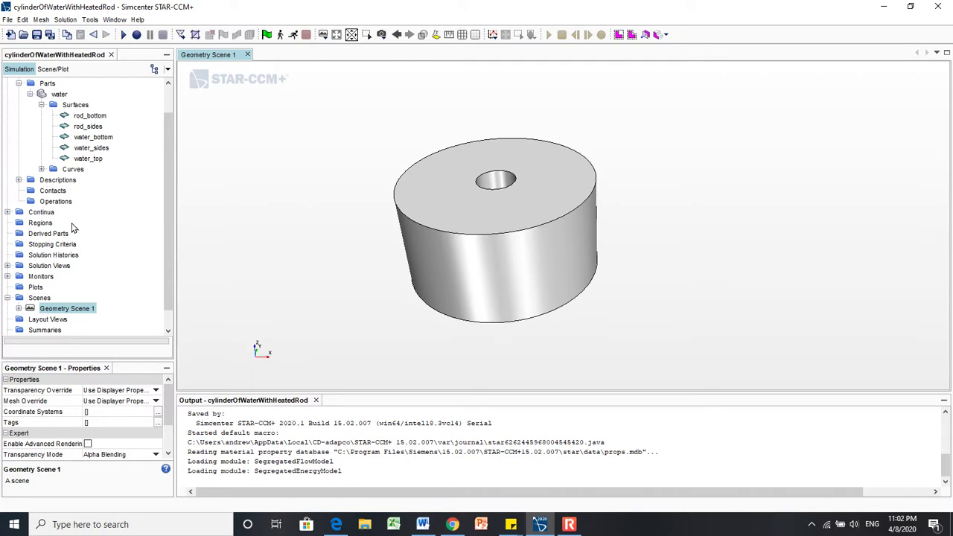
- Collapse the water part's Surfaces list in the tree and select the water part to view its properties
left_click(49, 224)
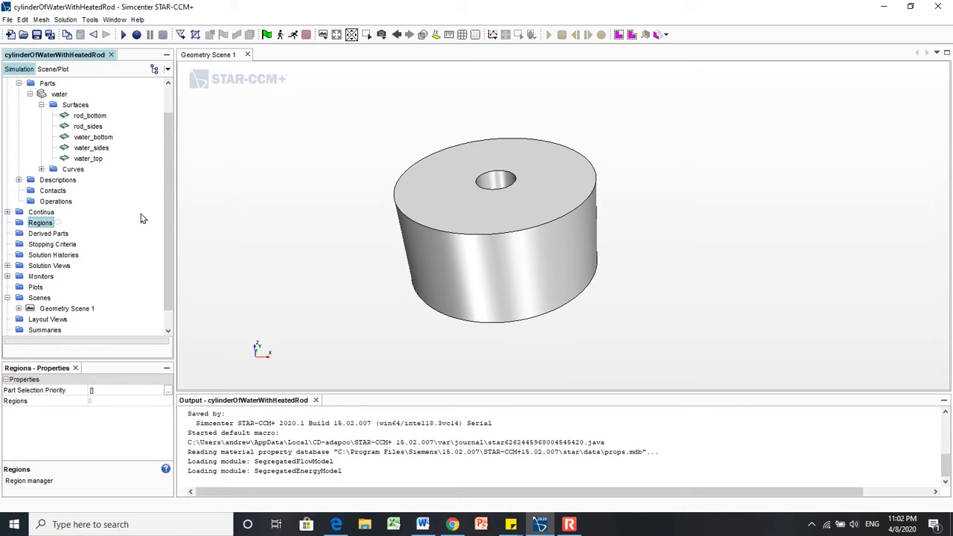
left_click_drag(166, 209, 164, 156)
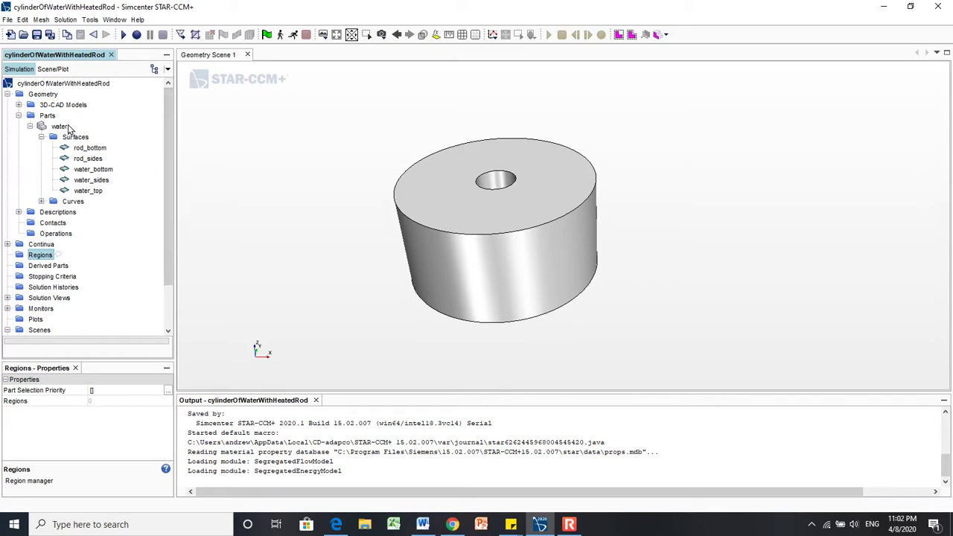
left_click(42, 137)
left_click(60, 127)
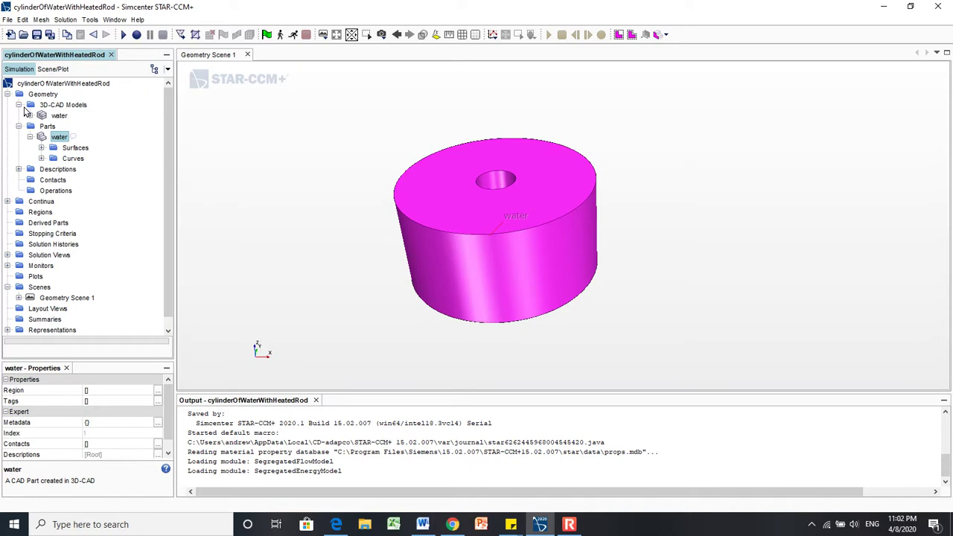
- Collapse 3D-CAD Models, check the water part's surfaces, then bring up the water part's context menu
left_click(18, 106)
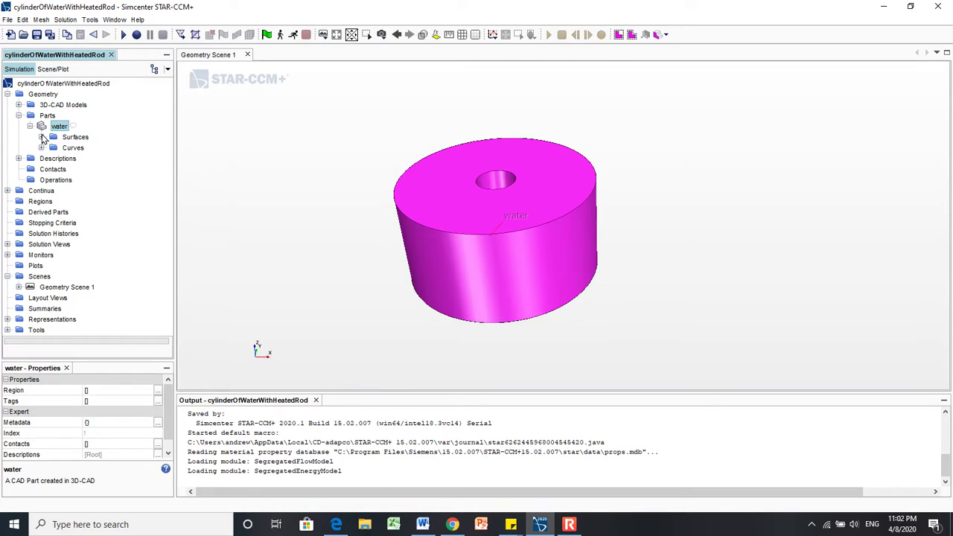
left_click(42, 137)
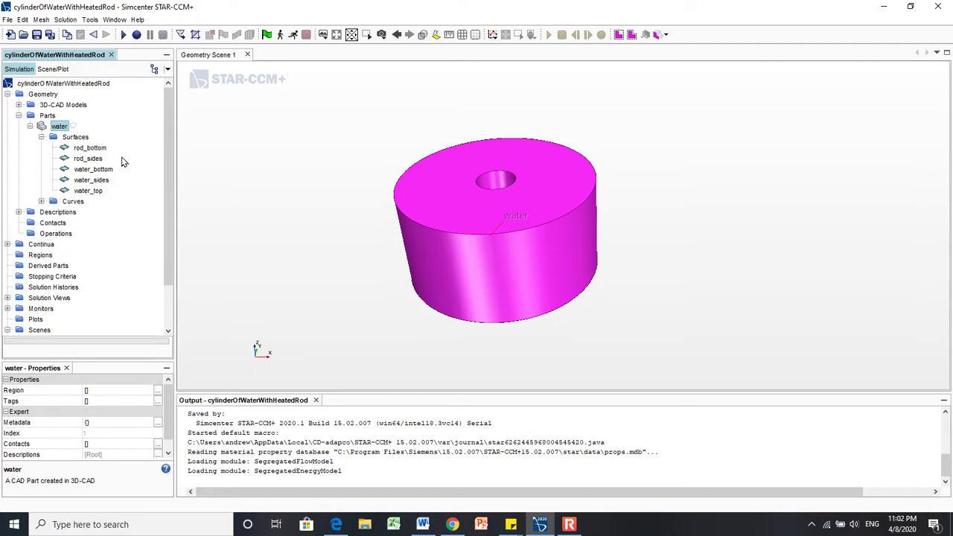
left_click(42, 137)
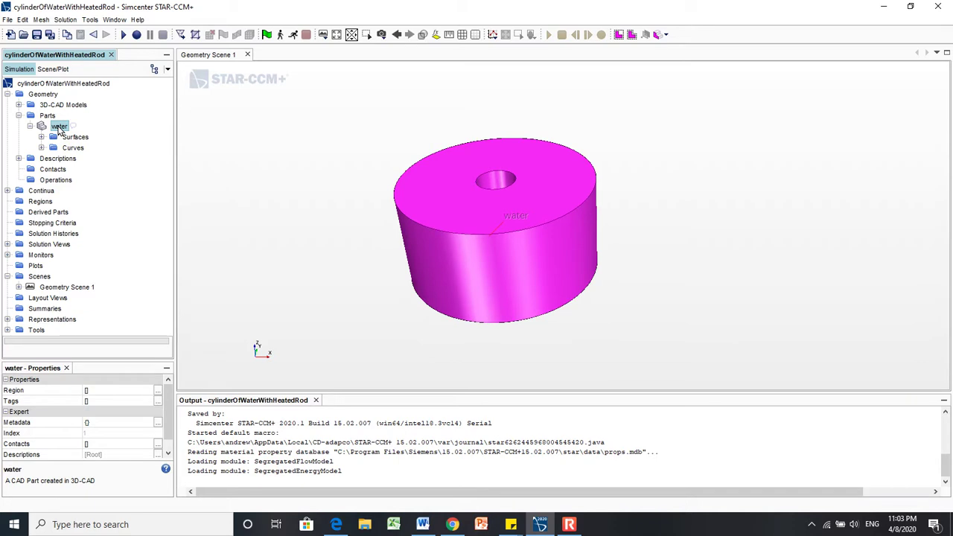
right_click(60, 130)
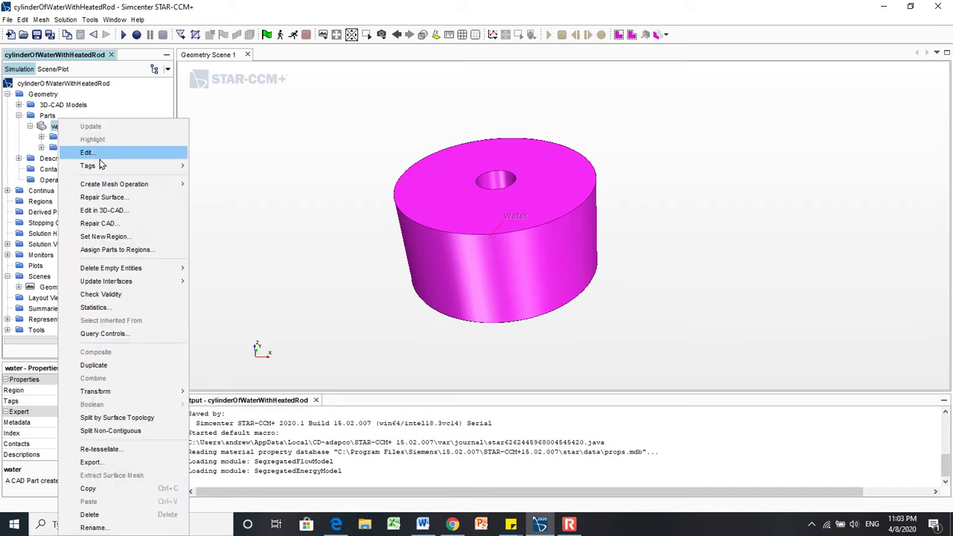
- Assign the water part to its own region, creating one boundary for each part surface
left_click(126, 251)
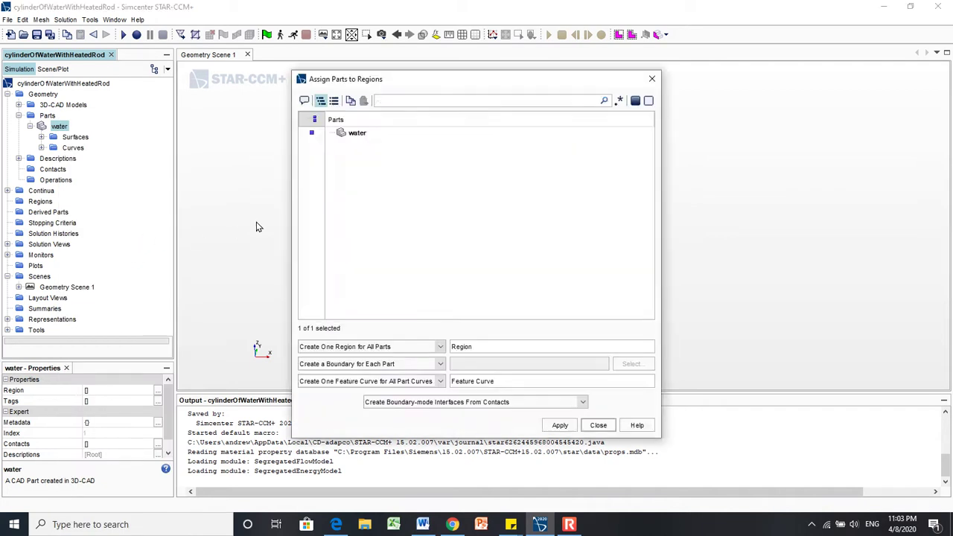
left_click(440, 349)
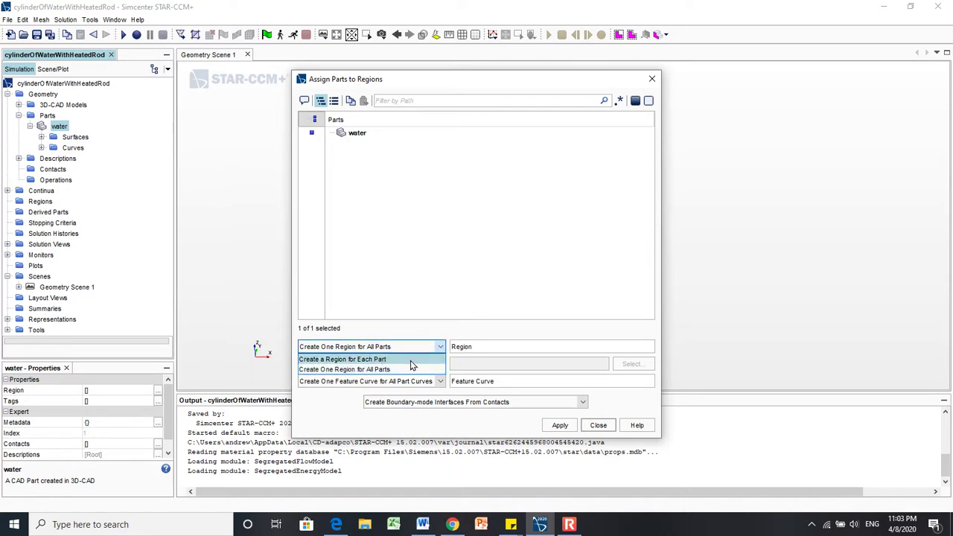
left_click(411, 360)
left_click(441, 364)
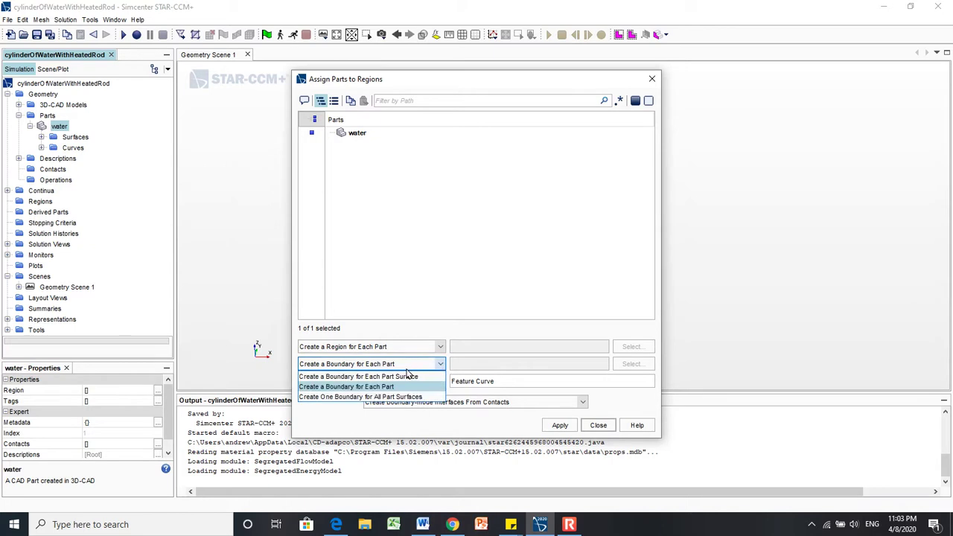
left_click(426, 378)
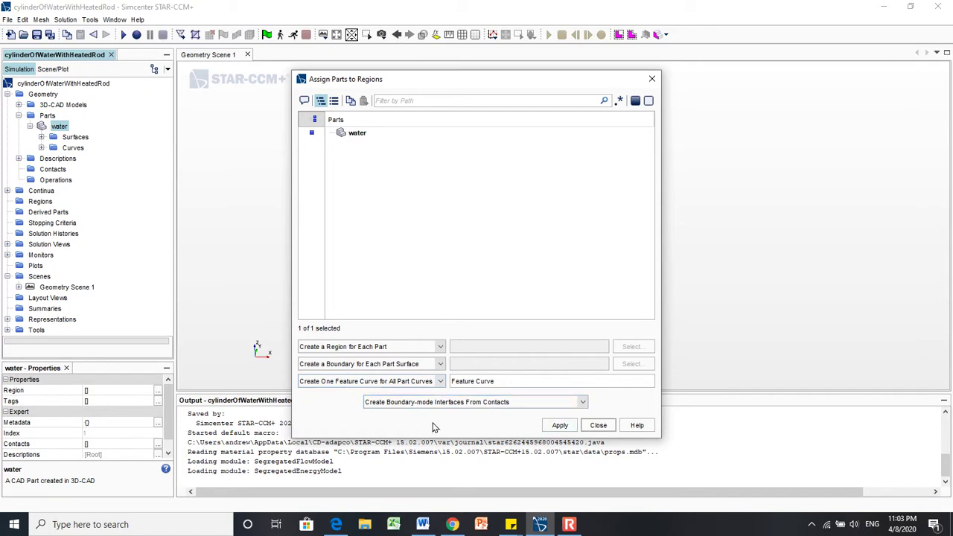
left_click(558, 427)
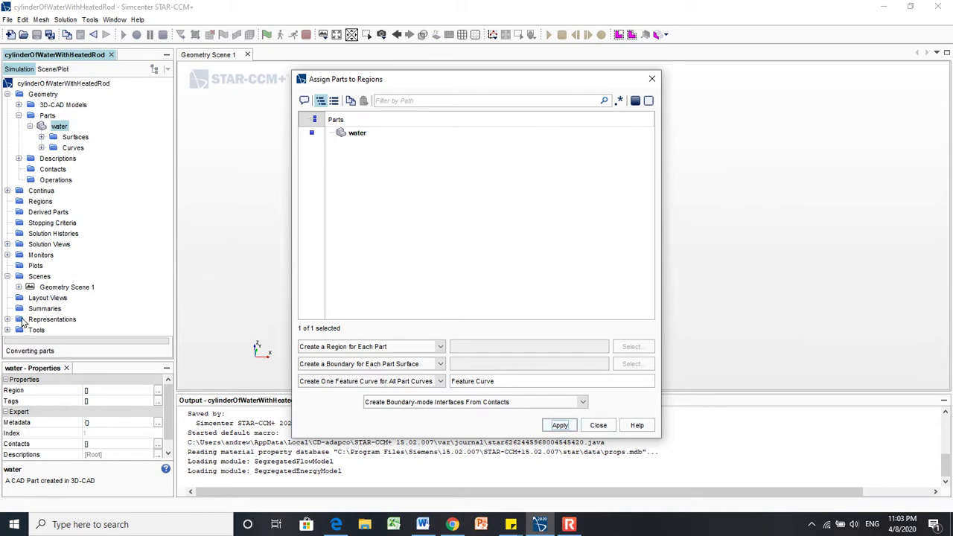
left_click(598, 426)
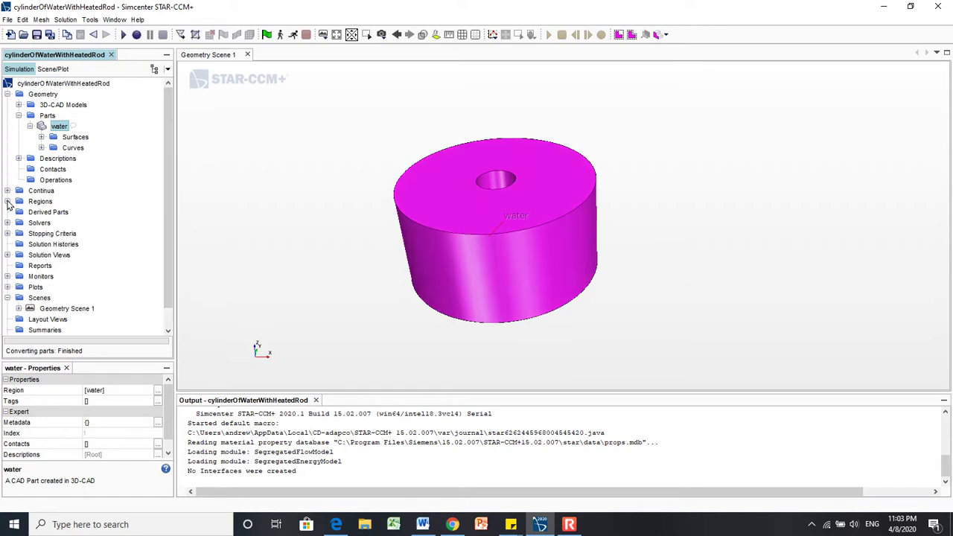
- Confirm the new water region is a Fluid Region using the water physics continuum
left_click(8, 201)
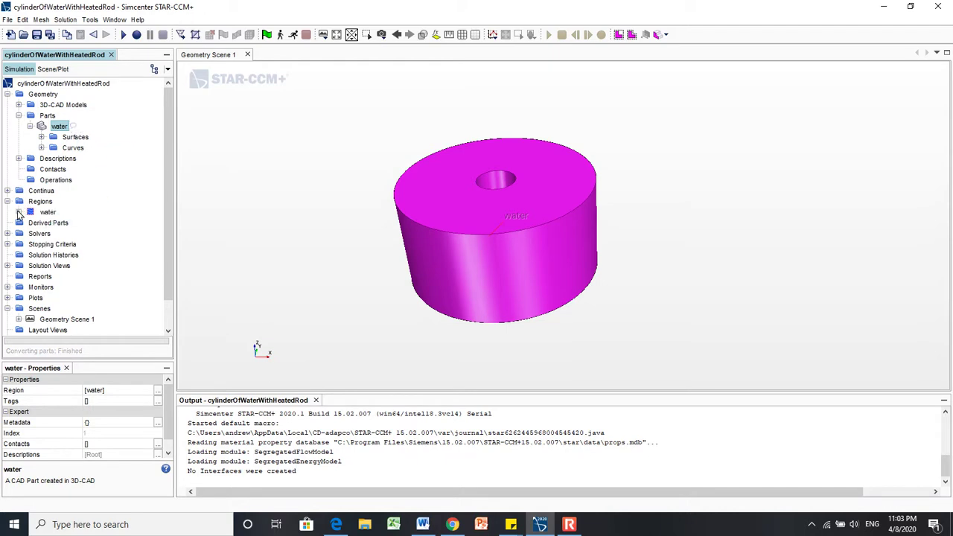
left_click(19, 212)
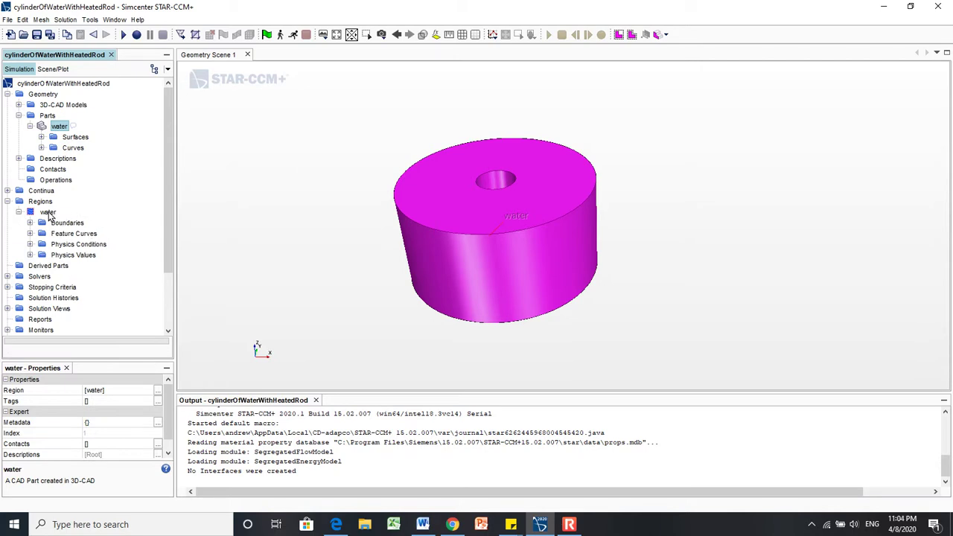
left_click(48, 213)
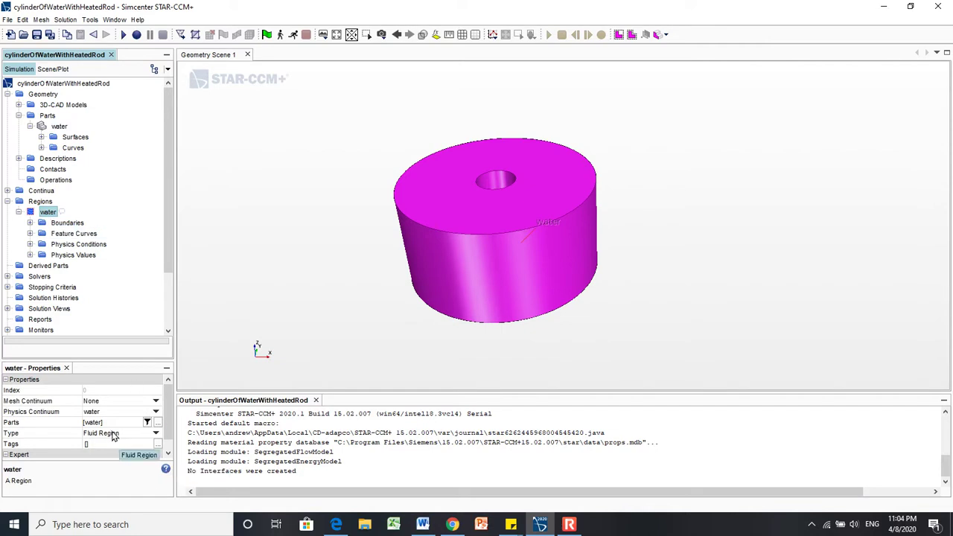
left_click(157, 438)
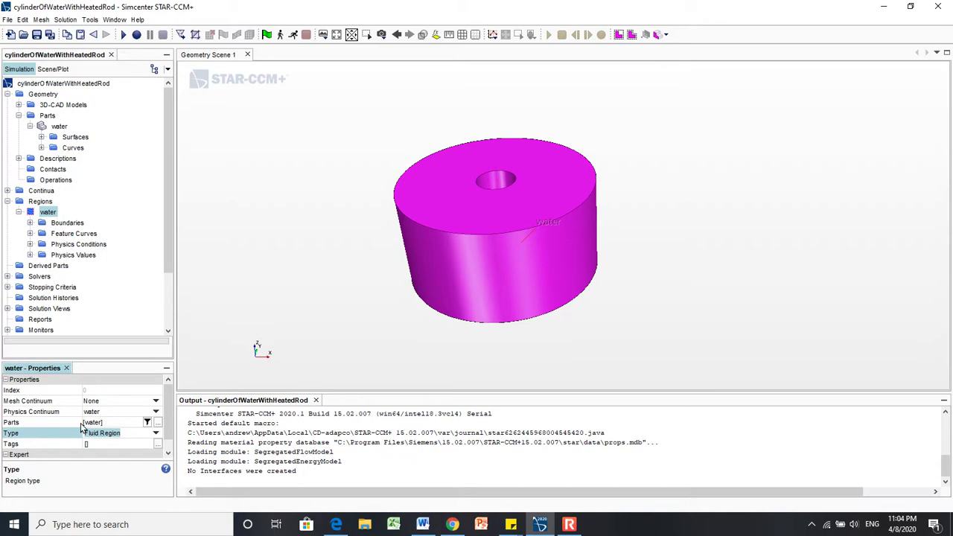
left_click(155, 413)
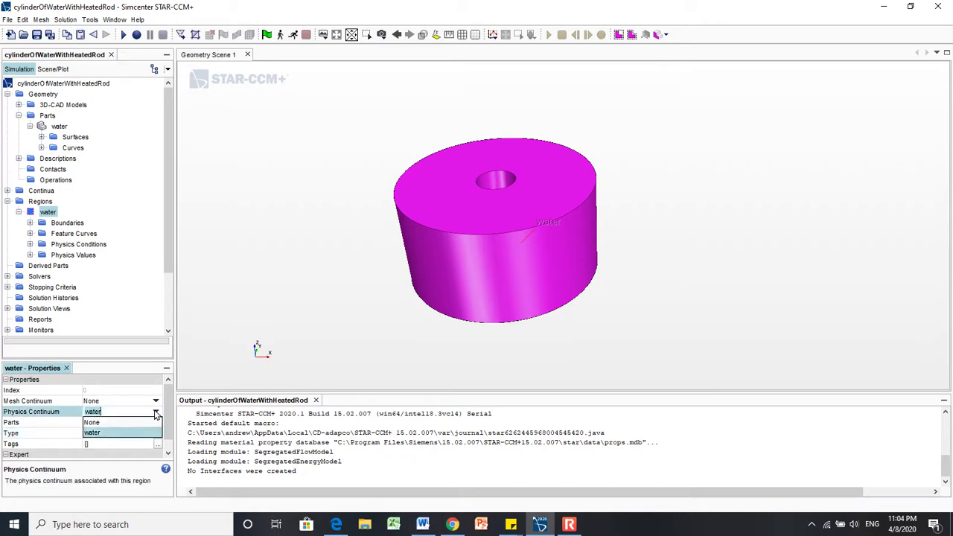
left_click(108, 432)
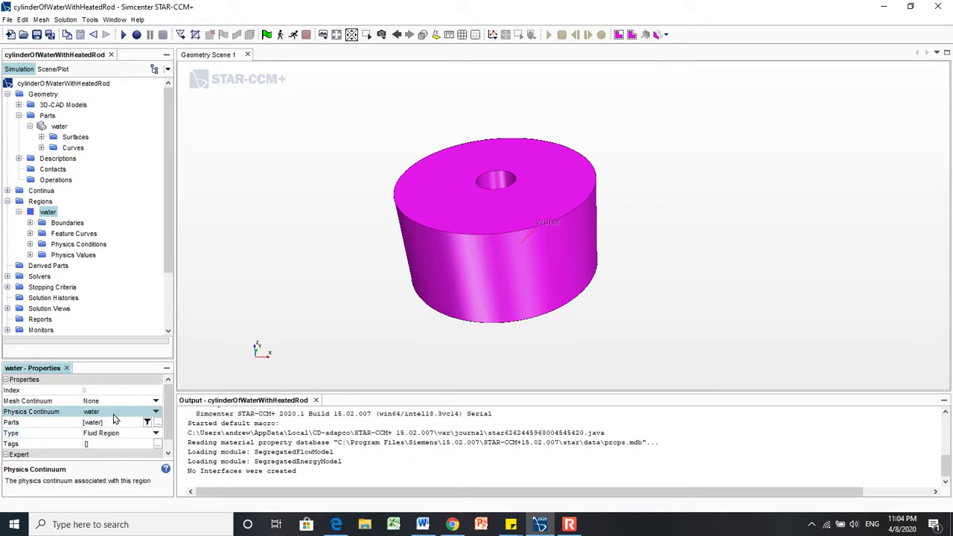
left_click_drag(92, 429, 272, 260)
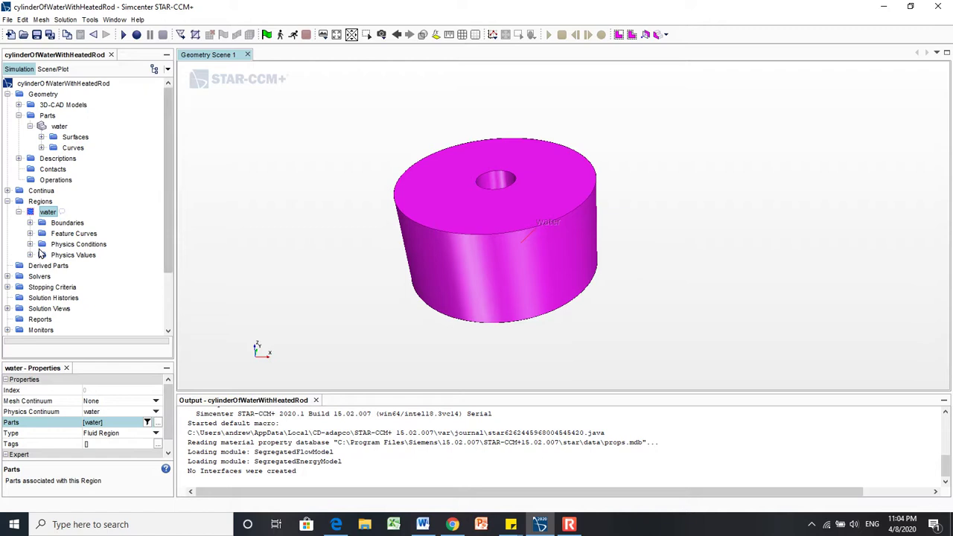
- Rotate the cylinder view and select the rod hole surface to identify it as rod_sides
left_click(350, 216)
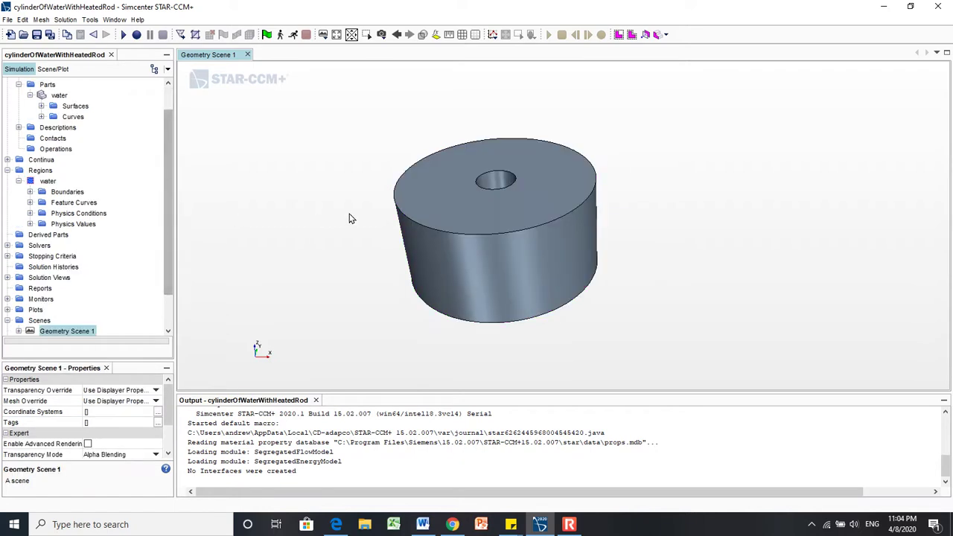
left_click_drag(662, 177, 506, 199)
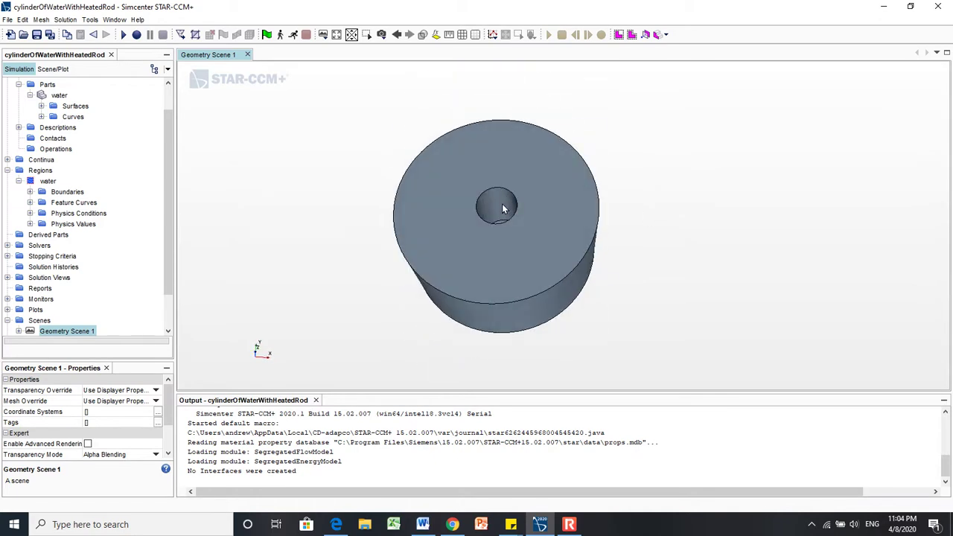
left_click(503, 209)
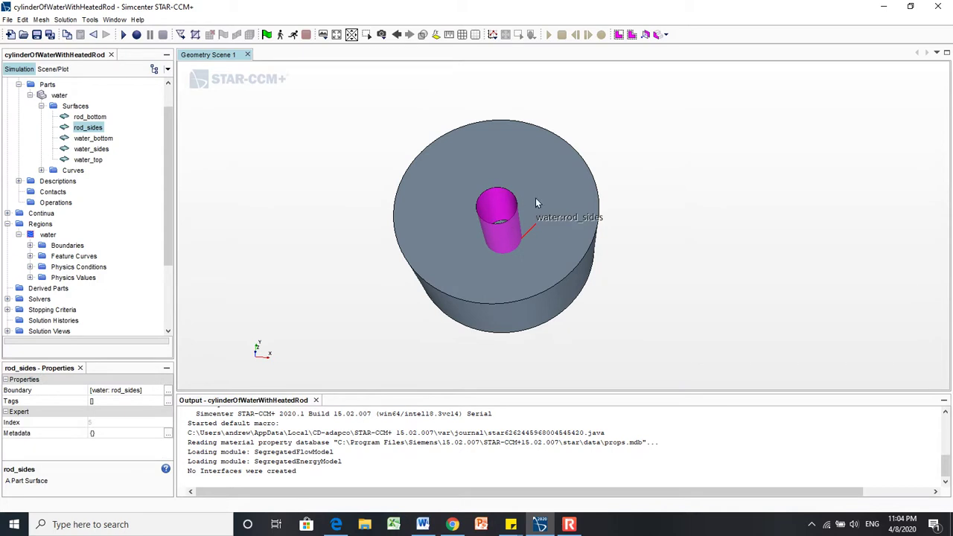
left_click_drag(535, 197, 529, 159)
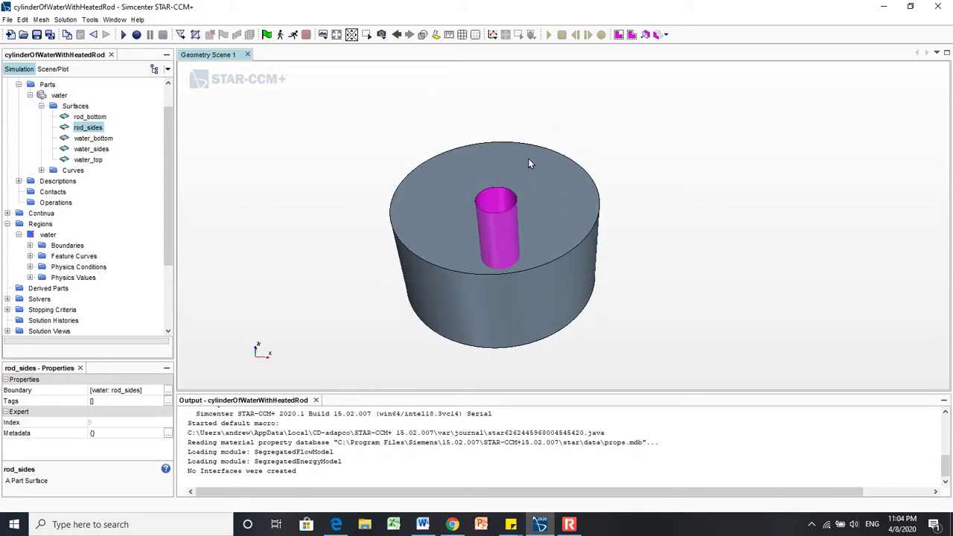
left_click(329, 171)
scroll(52, 243, "up", 3)
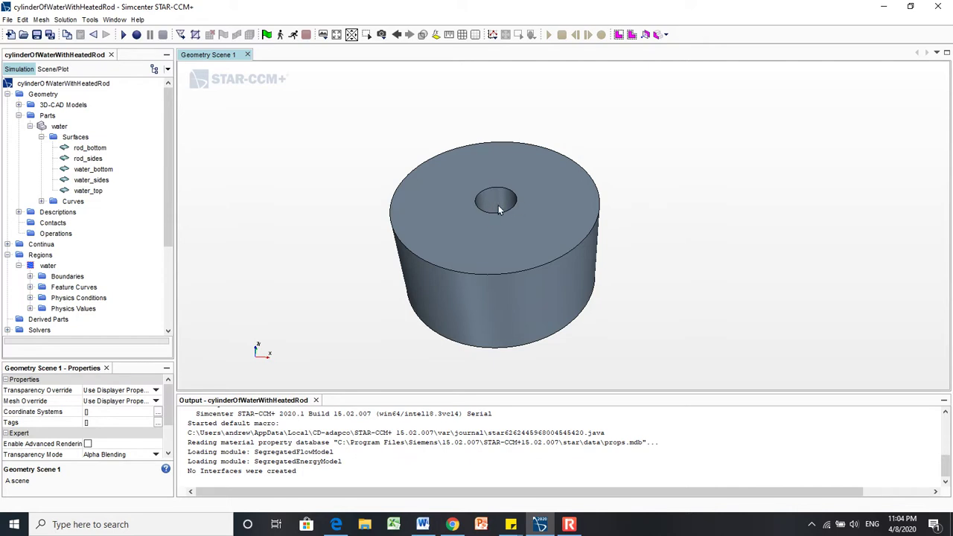
left_click_drag(498, 205, 522, 212)
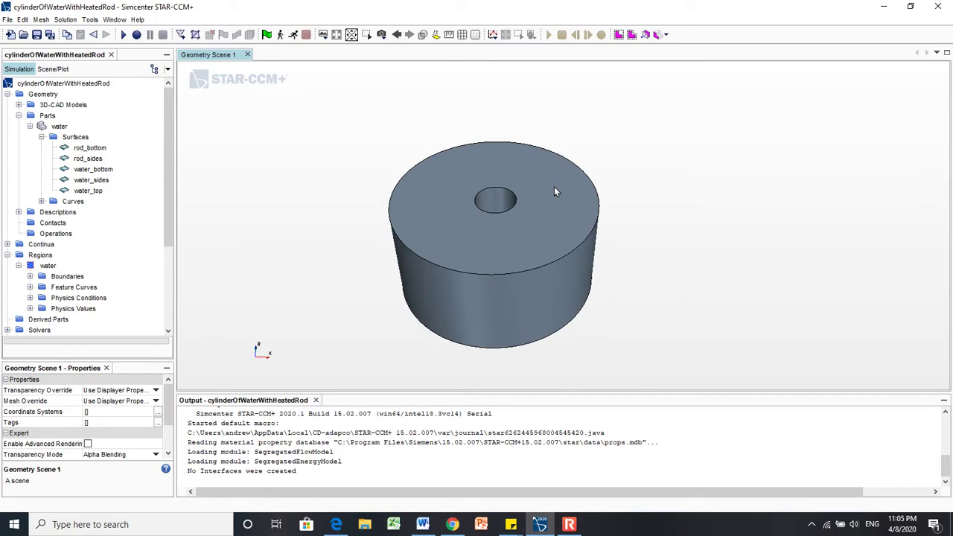
- Change the rod_bottom boundary's Thermal Specification condition from Adiabatic to Temperature
left_click_drag(540, 196, 536, 244)
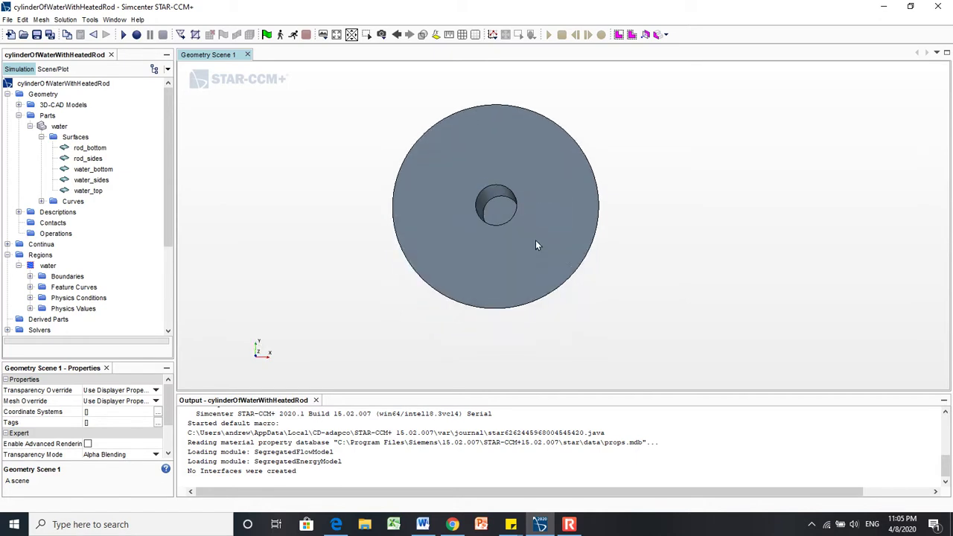
left_click_drag(491, 190, 500, 112)
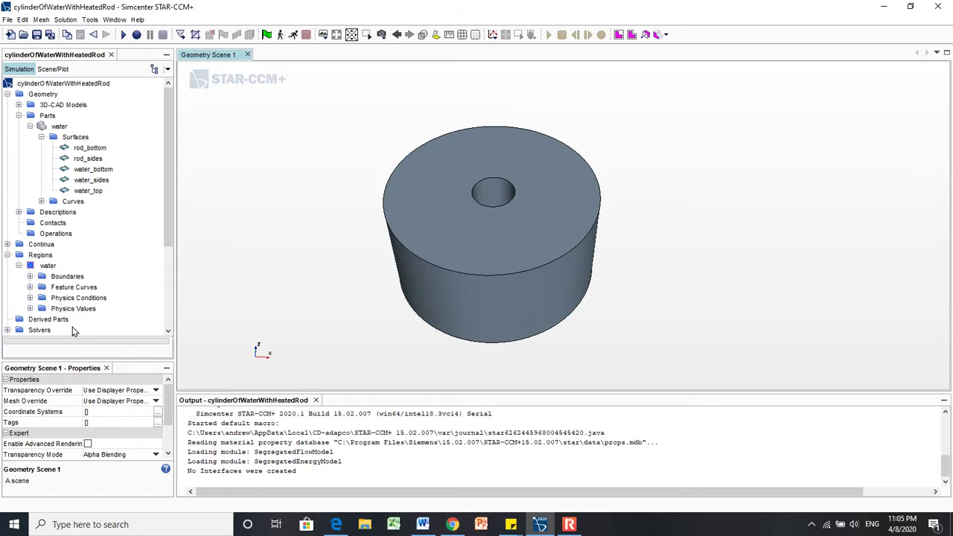
left_click(31, 277)
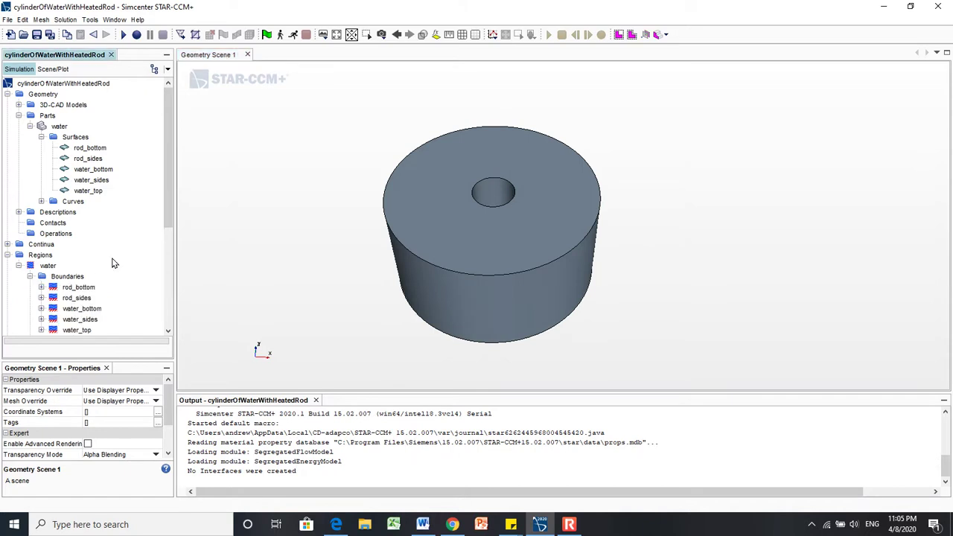
scroll(119, 255, "down", 3)
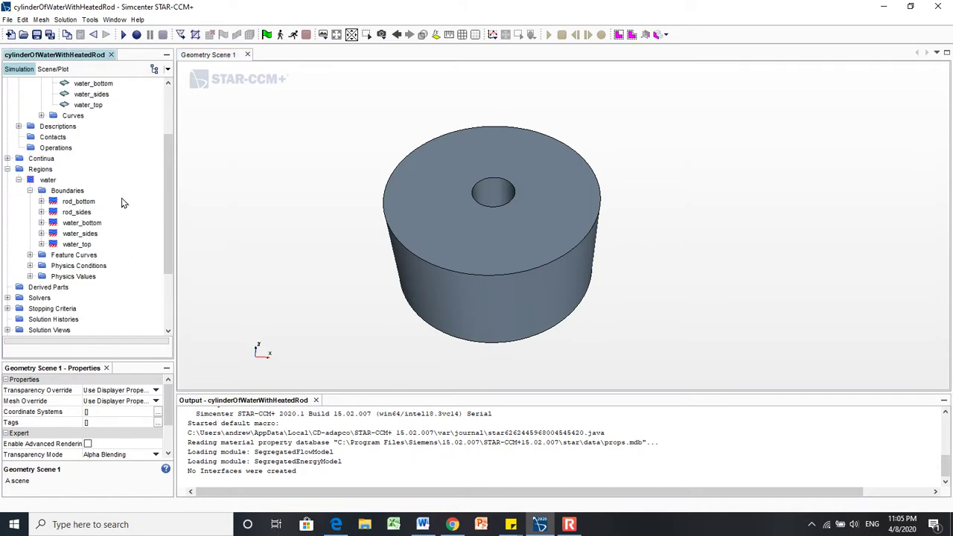
left_click(42, 201)
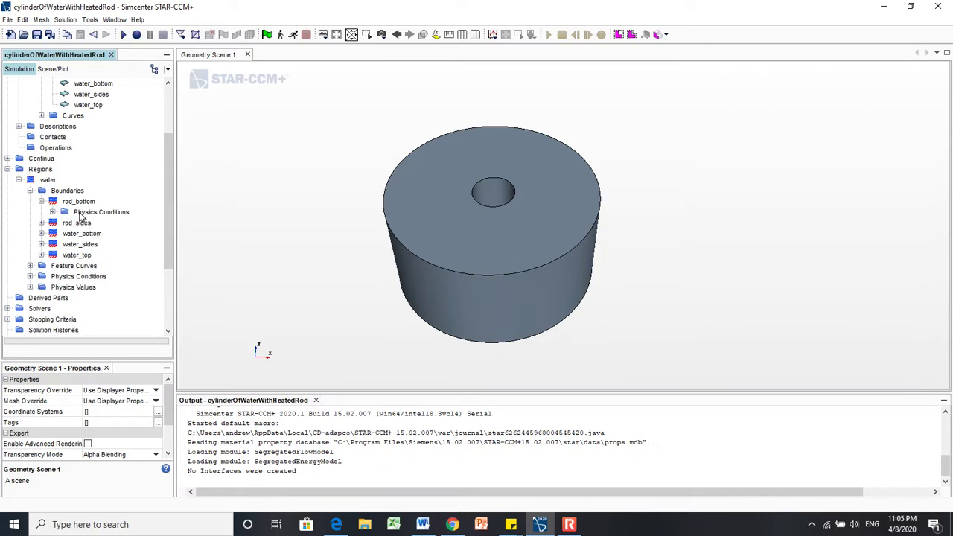
left_click(52, 212)
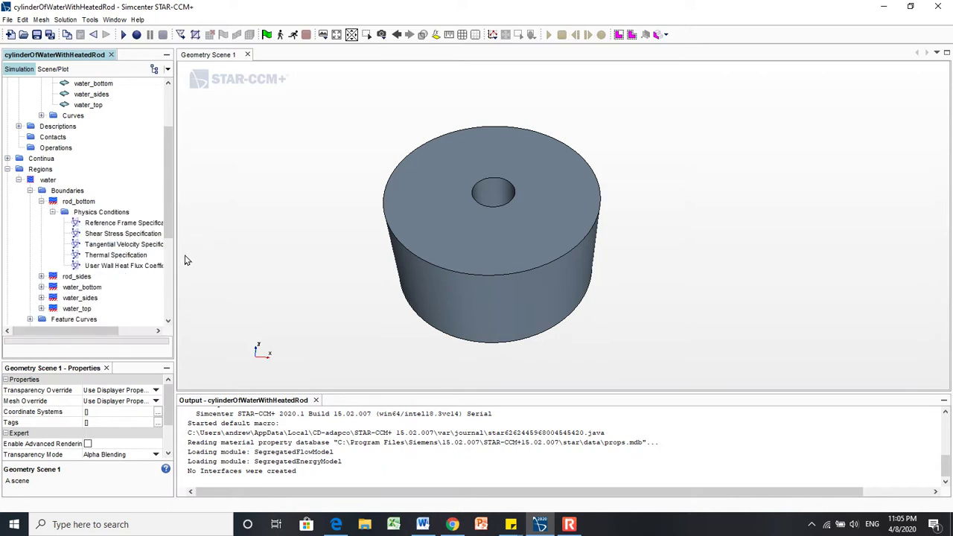
left_click_drag(175, 283, 242, 287)
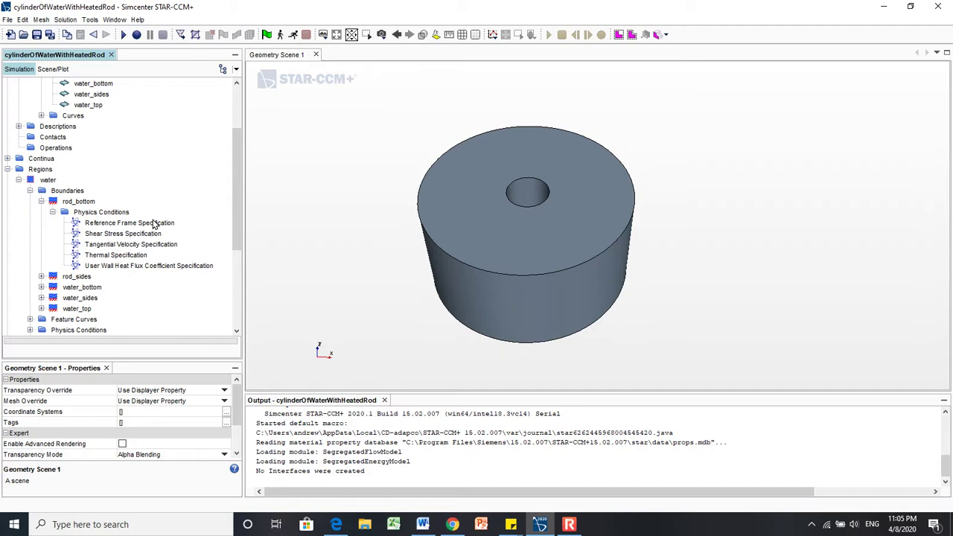
left_click(127, 256)
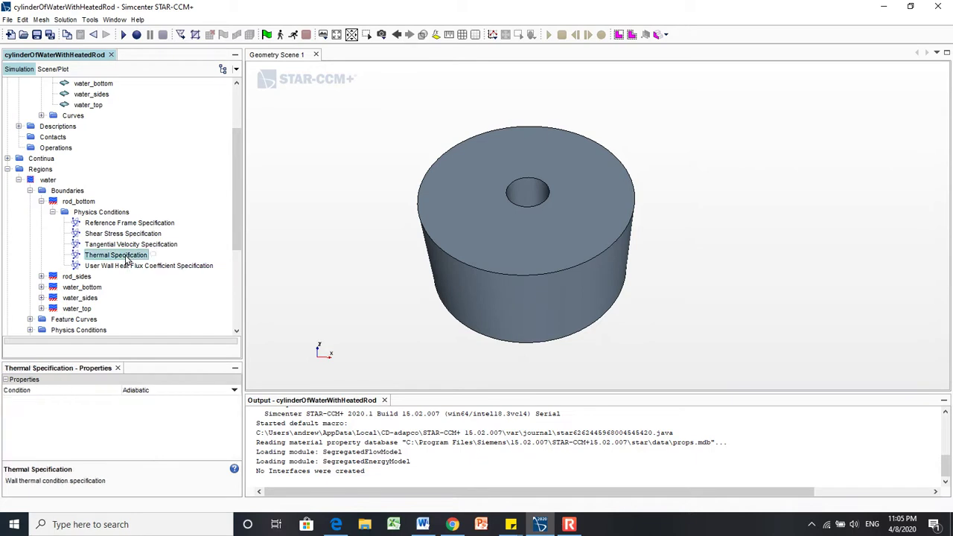
left_click(234, 393)
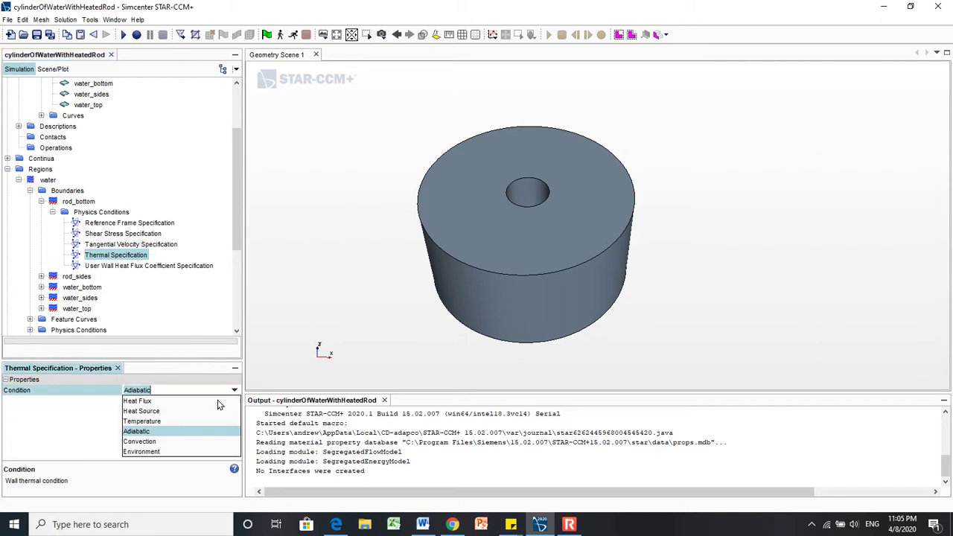
left_click(177, 423)
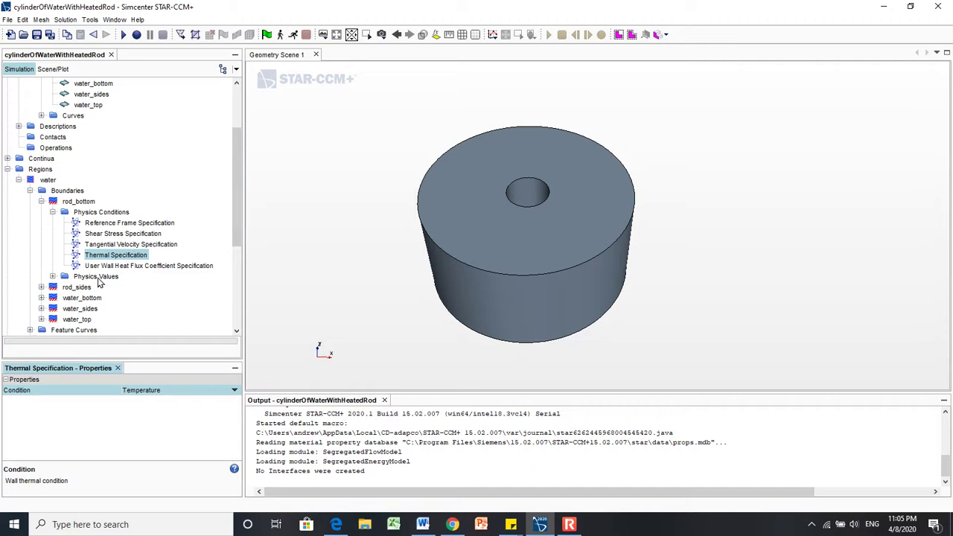
- Change rod_bottom's Static Temperature value from 300.0 K to 370 K
left_click(53, 276)
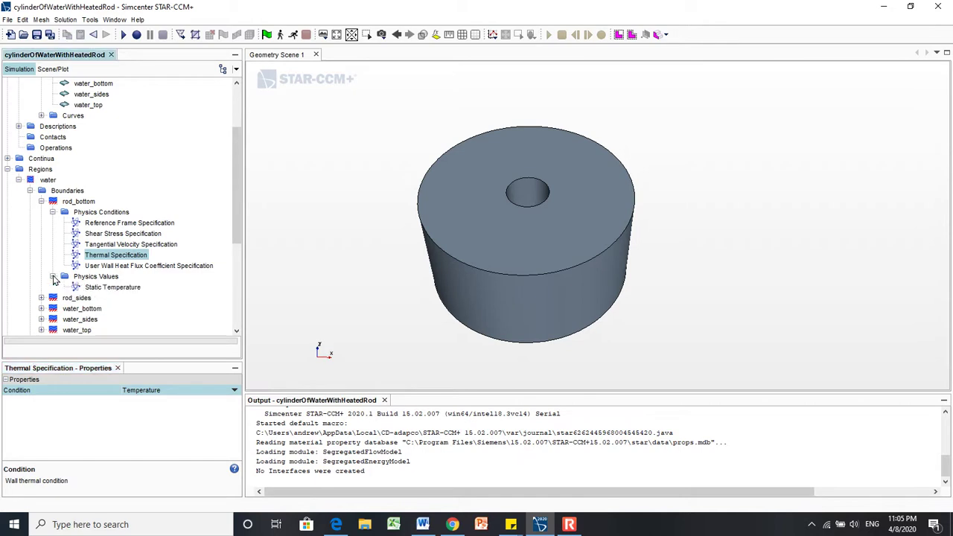
left_click(117, 291)
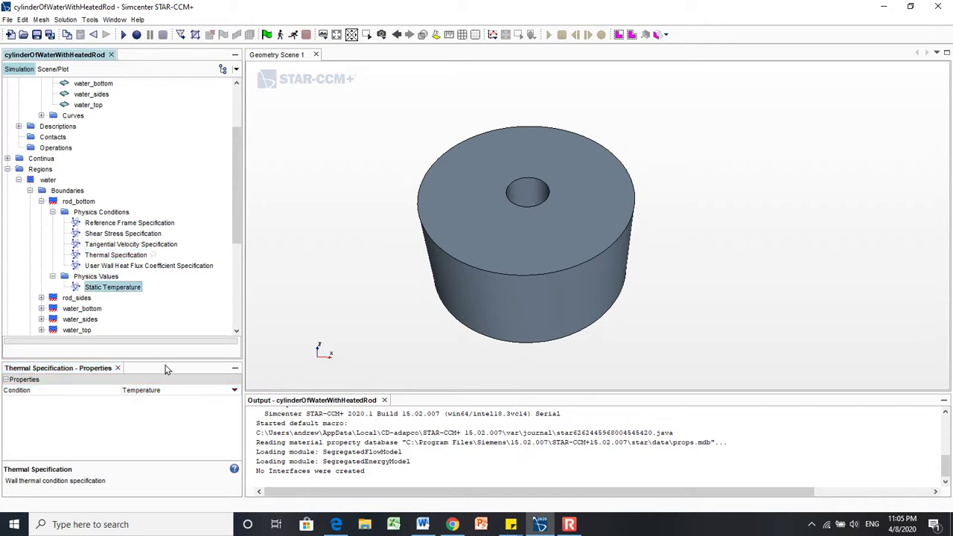
left_click(184, 404)
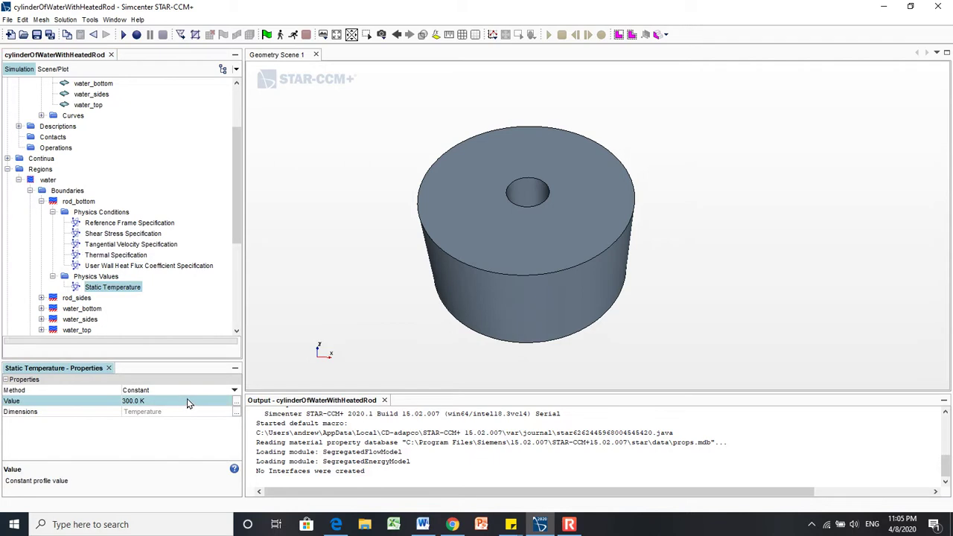
left_click(188, 400)
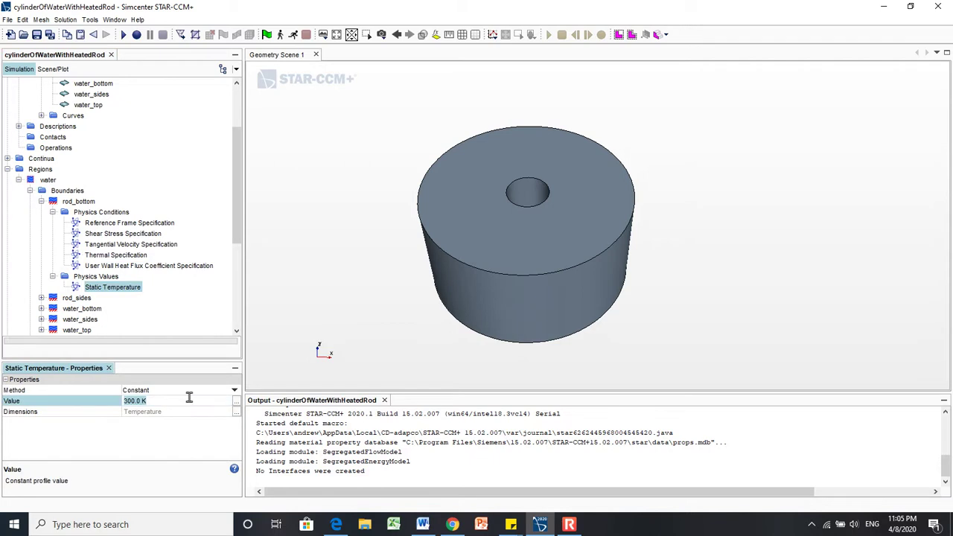
type("400")
key("Return")
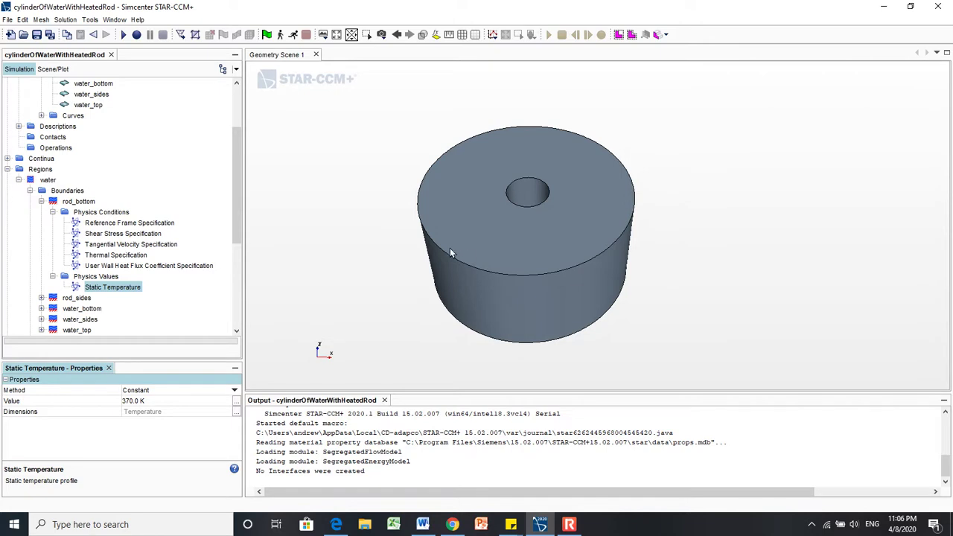
left_click_drag(405, 247, 400, 269)
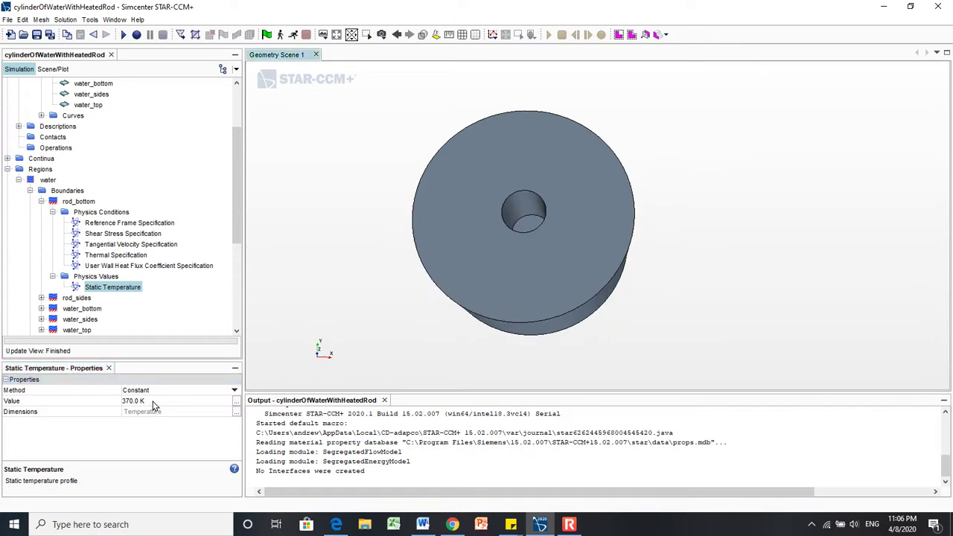
left_click(533, 223)
left_click_drag(574, 232, 583, 239)
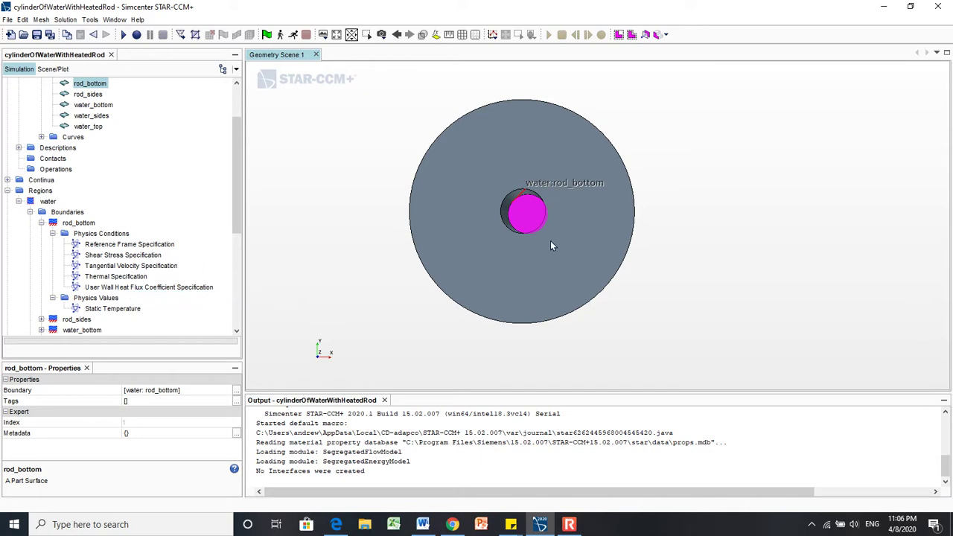
left_click_drag(552, 246, 558, 141)
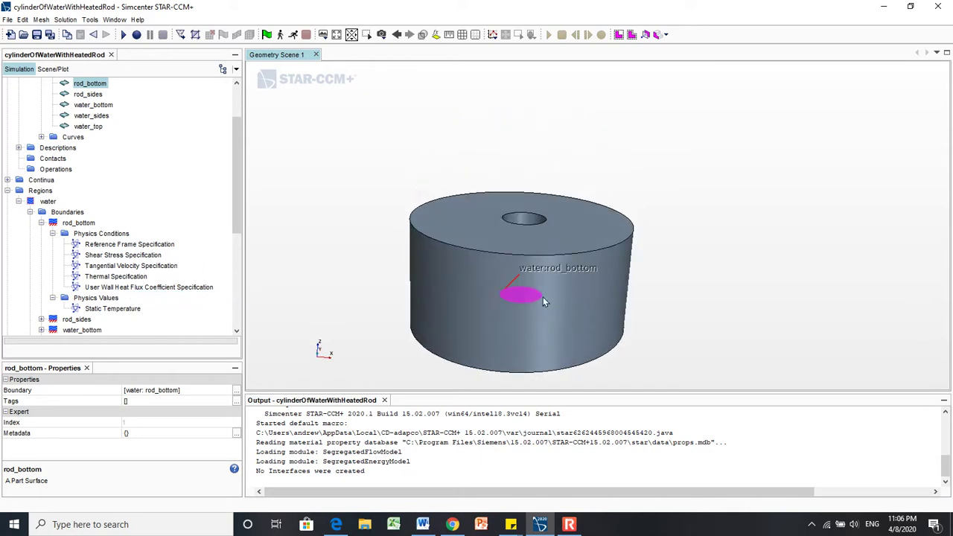
left_click(113, 308)
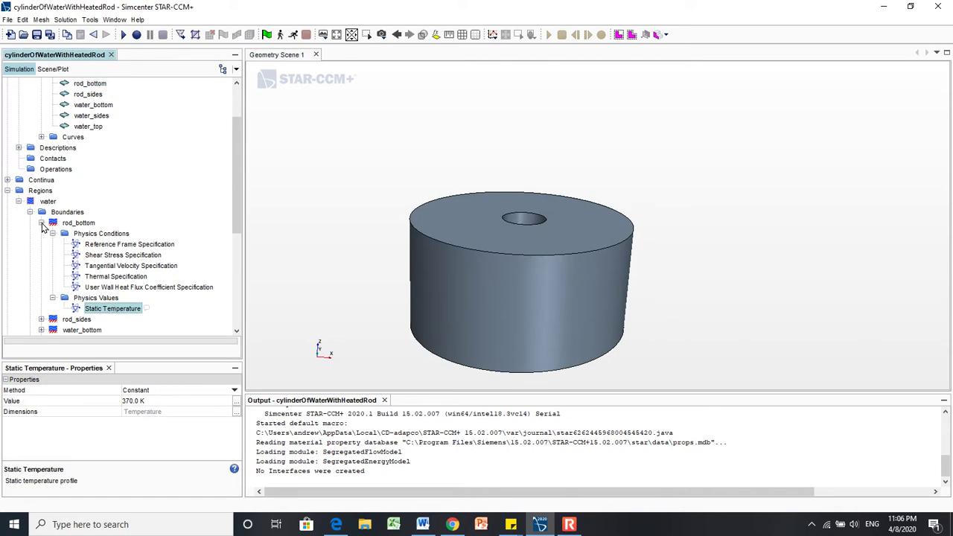
- Set the rod_sides boundary's Thermal Specification condition to Temperature
left_click(41, 223)
left_click(42, 234)
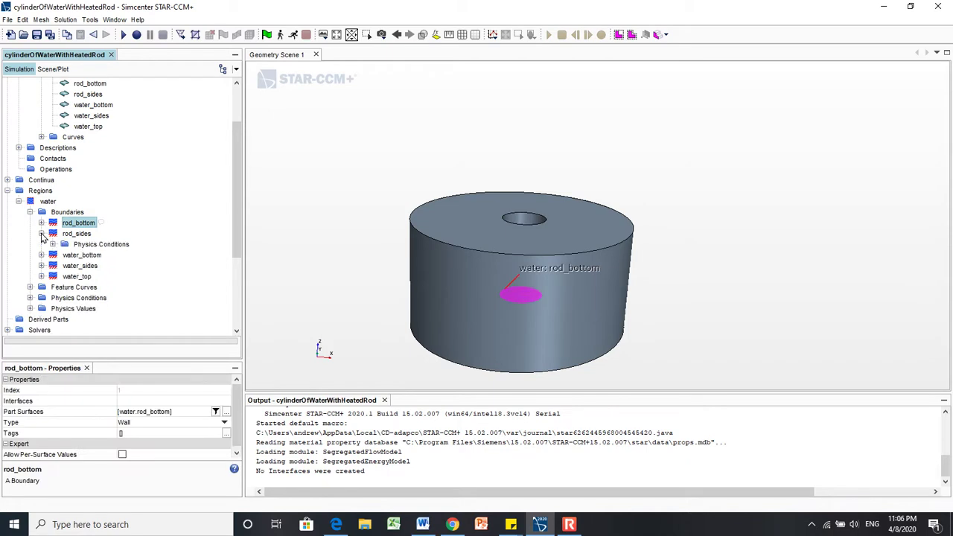
left_click(53, 244)
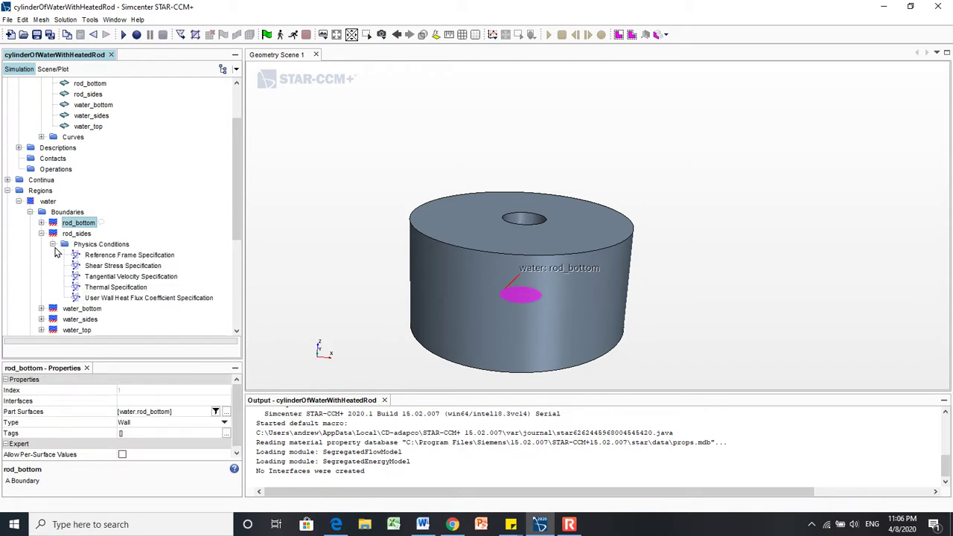
left_click(106, 289)
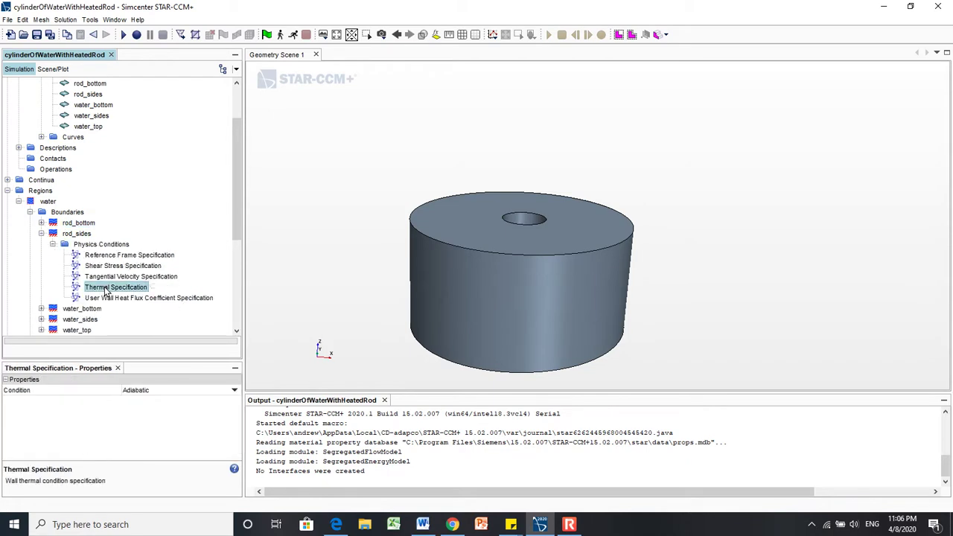
left_click(174, 392)
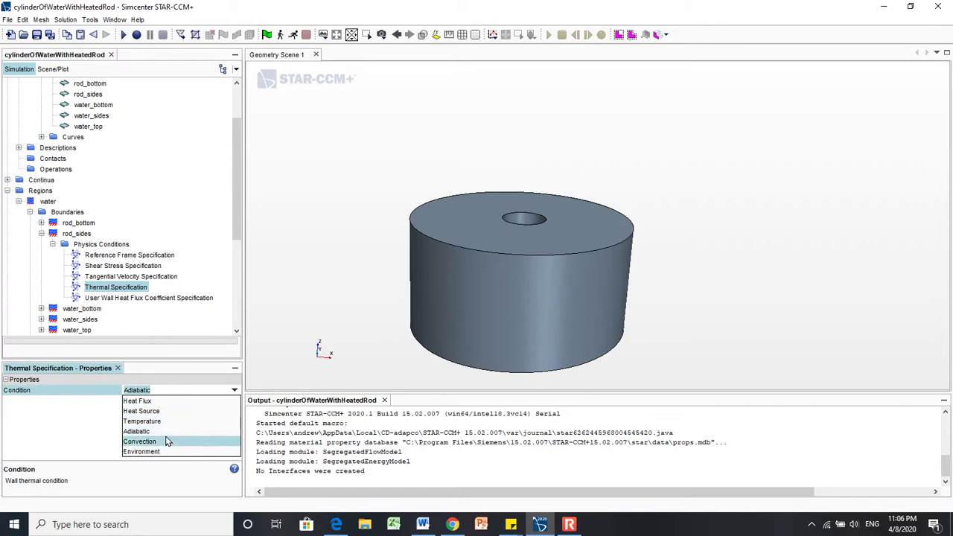
left_click(152, 421)
- Set rod_sides's Static Temperature to a constant 370 K
left_click(53, 308)
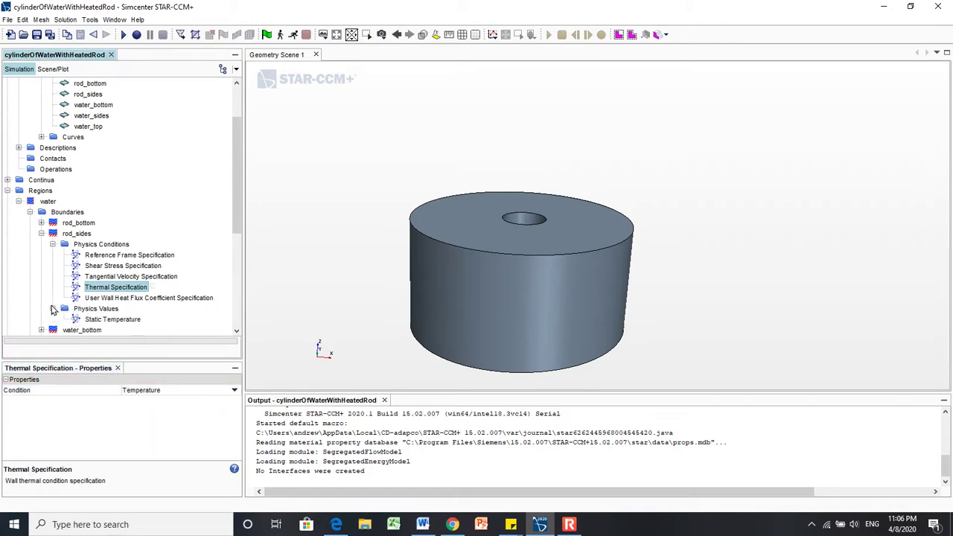
left_click(90, 320)
left_click(149, 400)
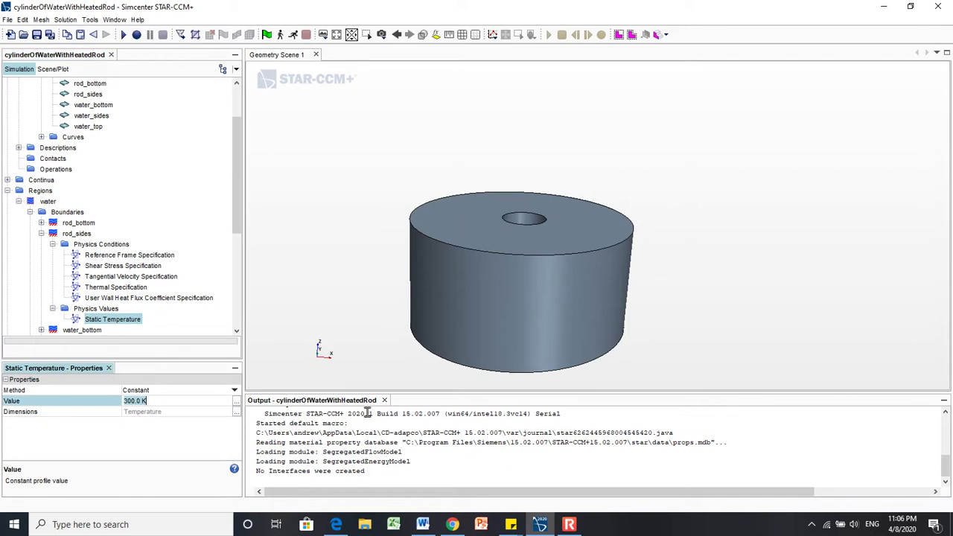
type("370")
key("Return")
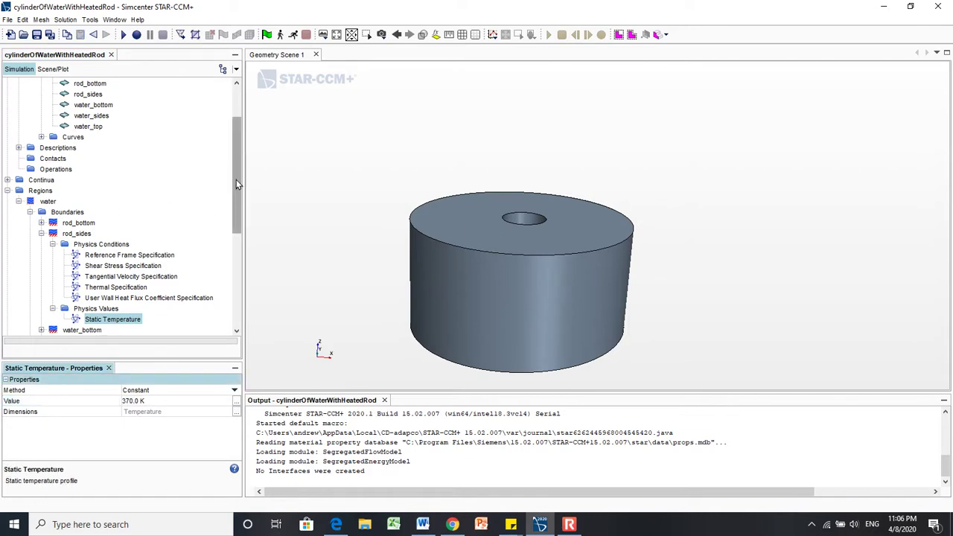
left_click_drag(236, 179, 236, 195)
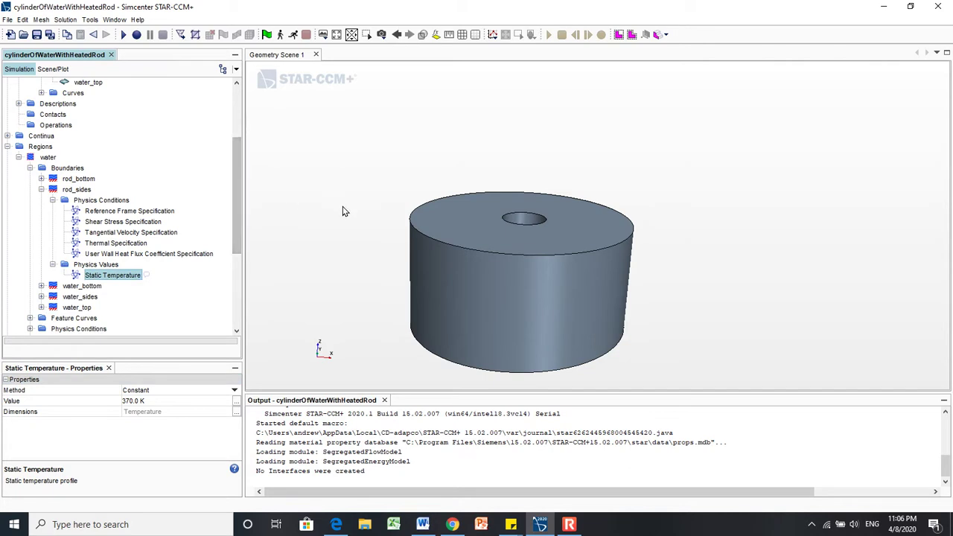